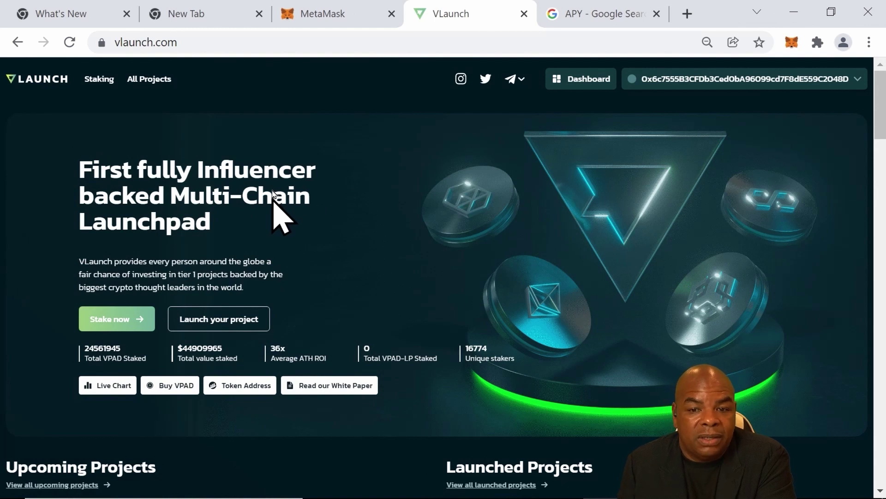
- Open the VPAD staking panel and check the wallet's ETH balance in MetaMask
scroll(272, 192, "down", 5)
scroll(299, 211, "down", 1)
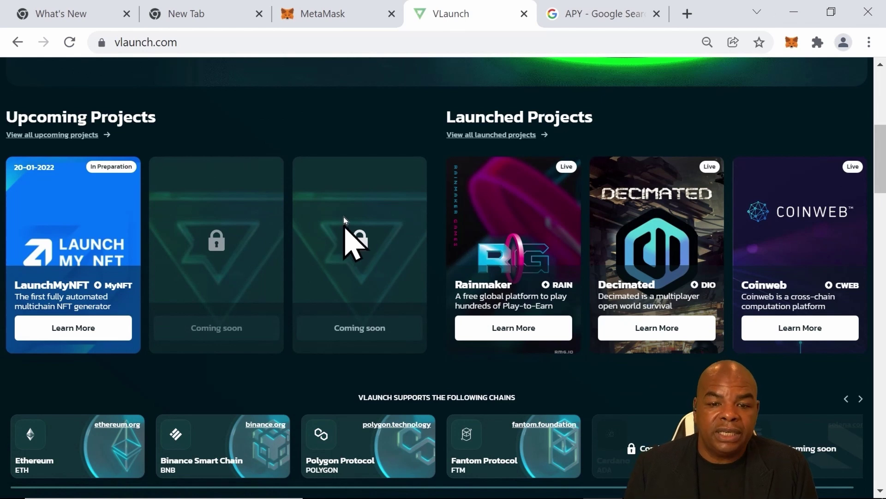
scroll(344, 218, "up", 6)
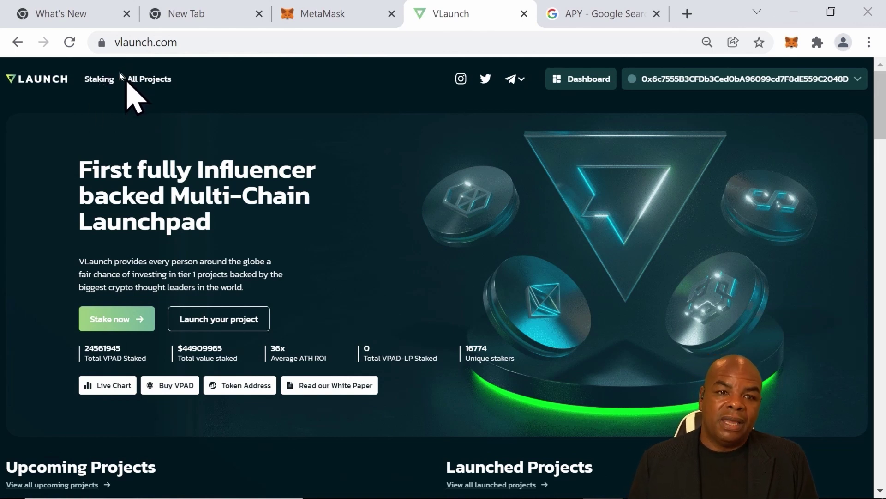
left_click(109, 79)
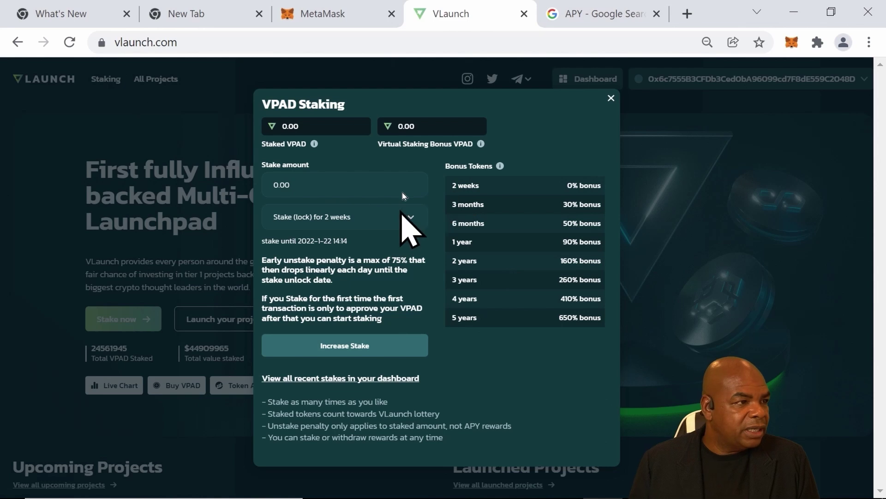
left_click(792, 43)
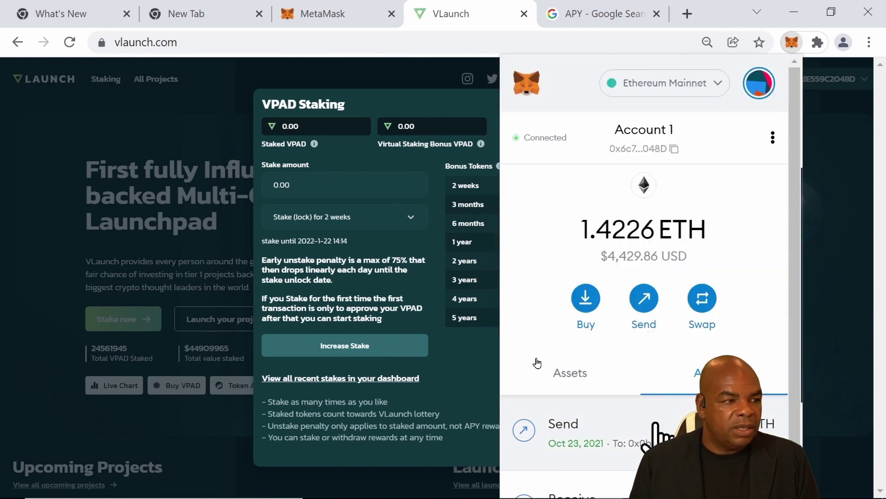
left_click(383, 268)
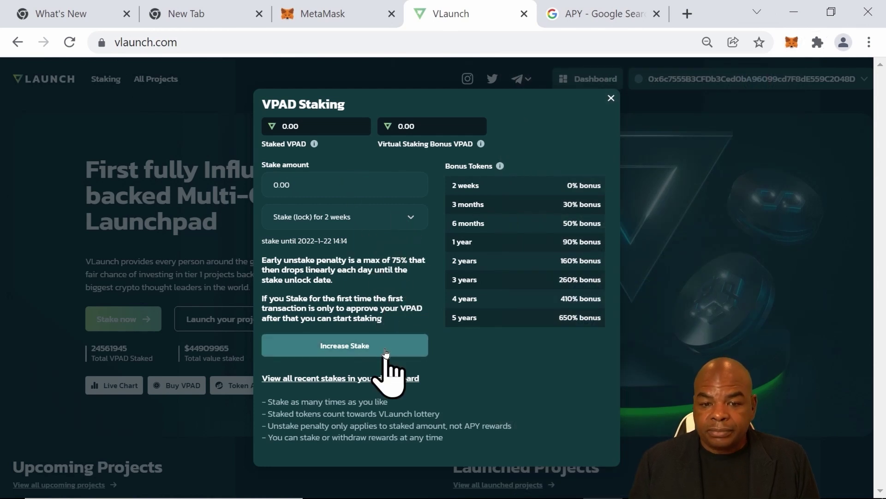
- Choose the 5-year lock (until 2027-1-7) and enter a 65000 VPAD stake amount
left_click(329, 217)
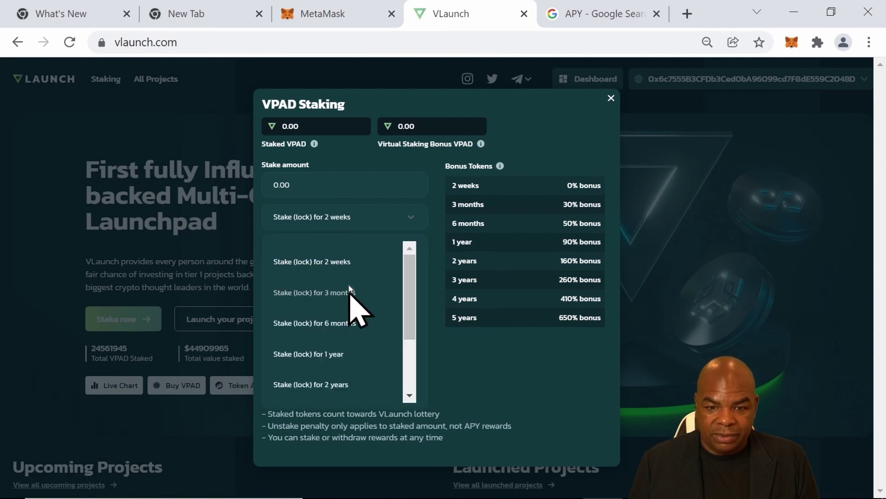
scroll(349, 300, "down", 3)
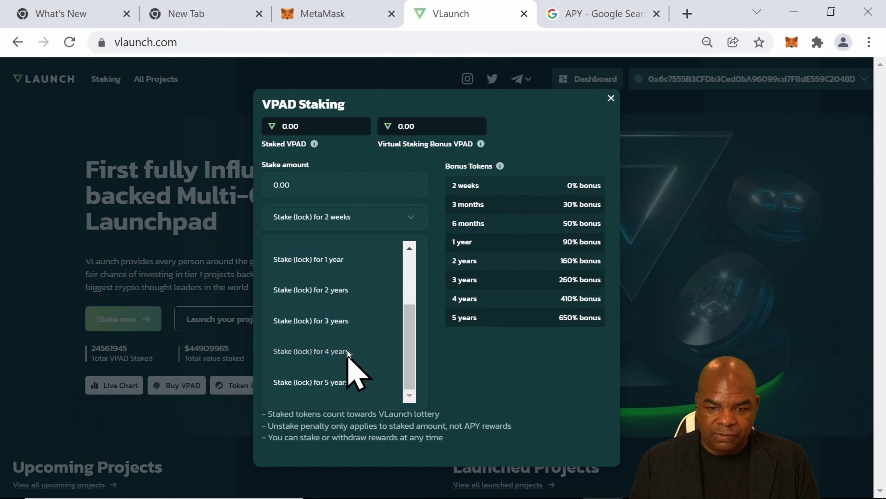
left_click(346, 382)
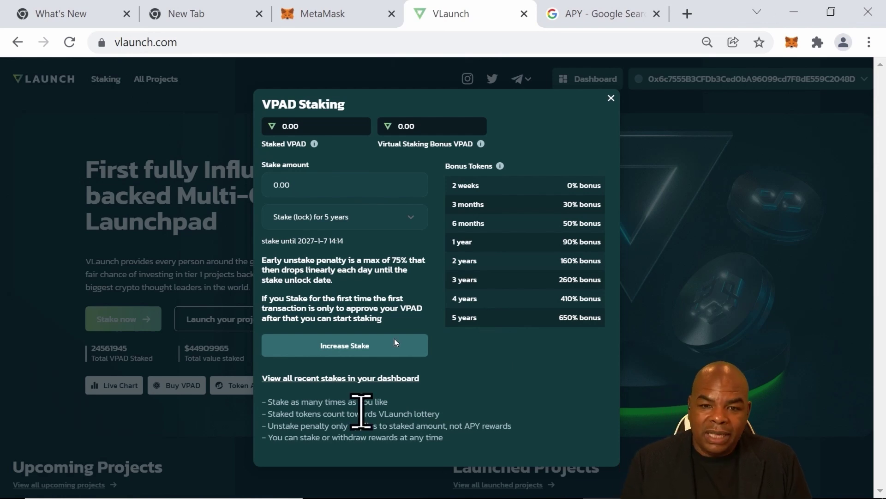
left_click(314, 189)
type("65000")
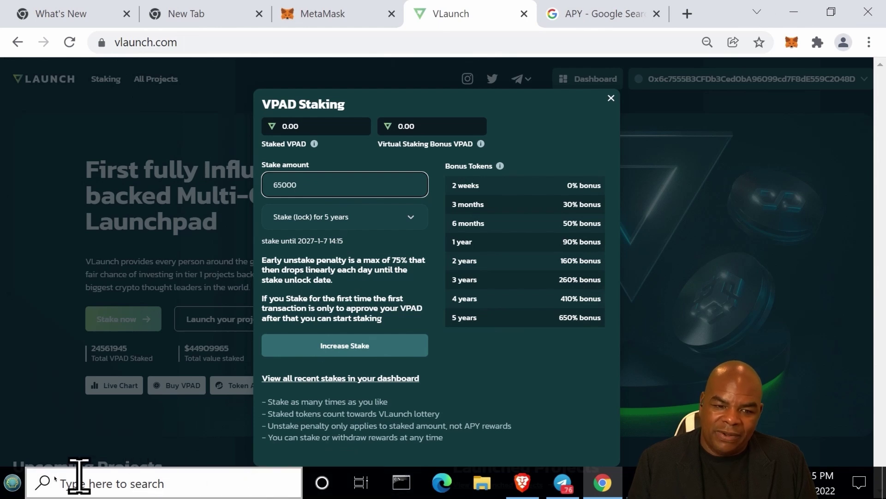
- Launch Calculator and multiply 65000 by 6.5 to get 422,500
left_click(12, 482)
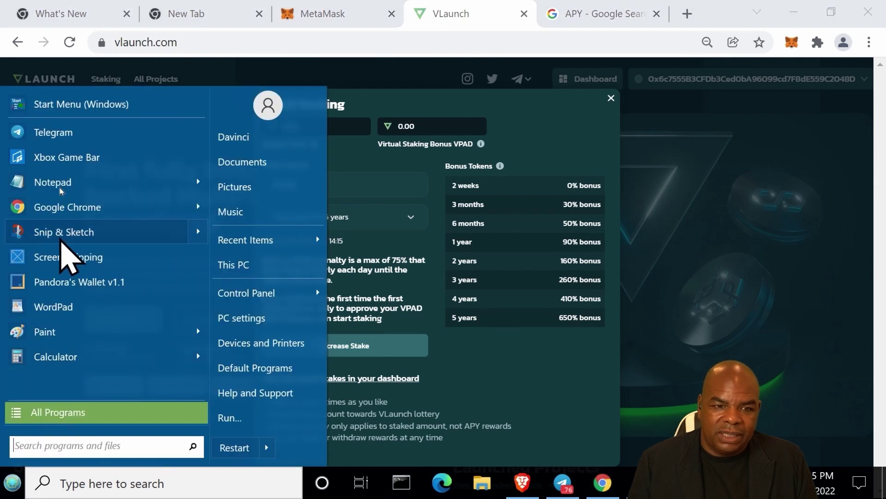
mouse_move(53, 181)
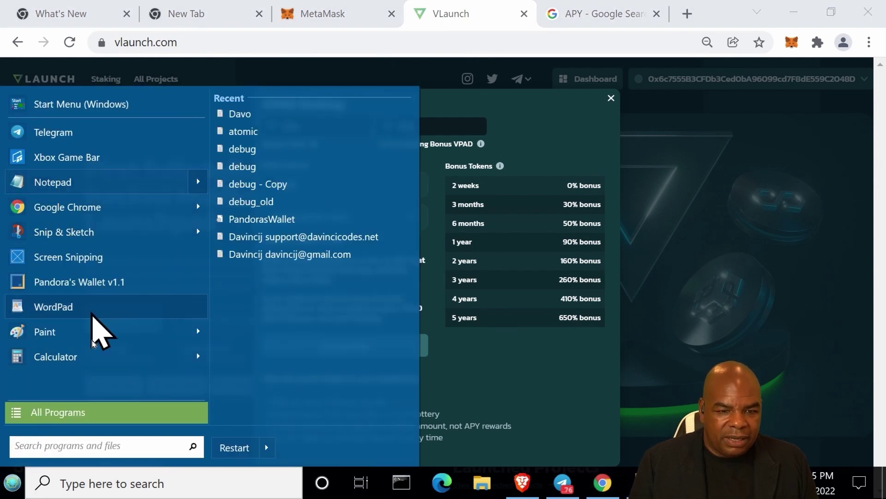
left_click(90, 351)
type("6")
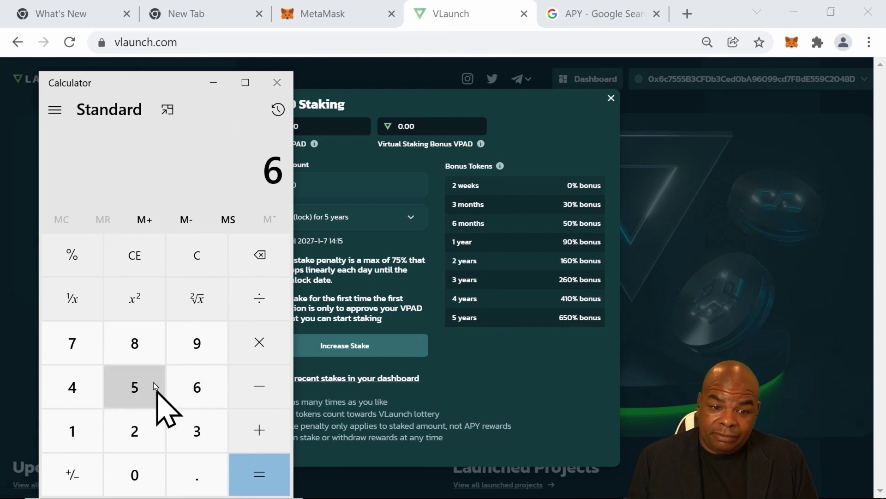
left_click(147, 402)
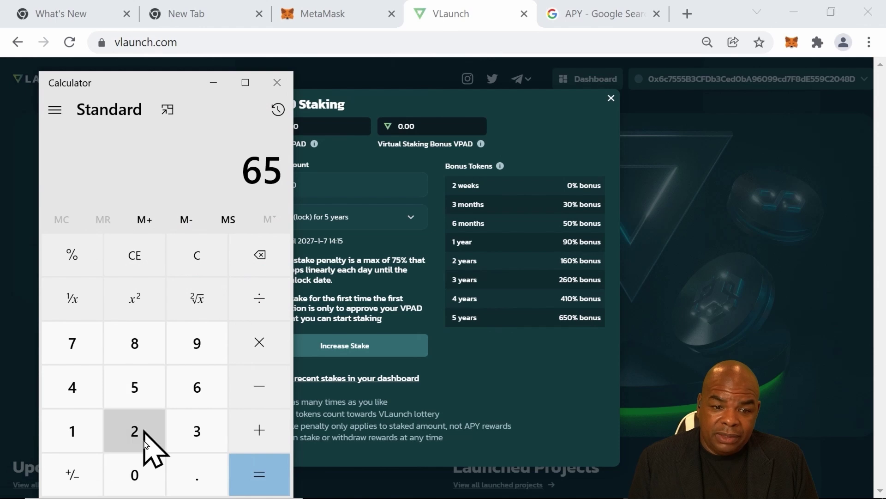
left_click(140, 466)
left_click(140, 464)
left_click(140, 463)
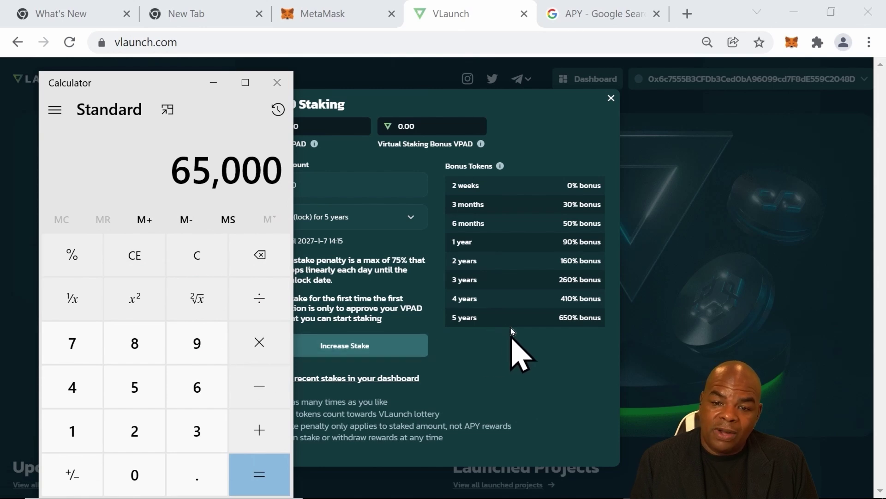
left_click(271, 346)
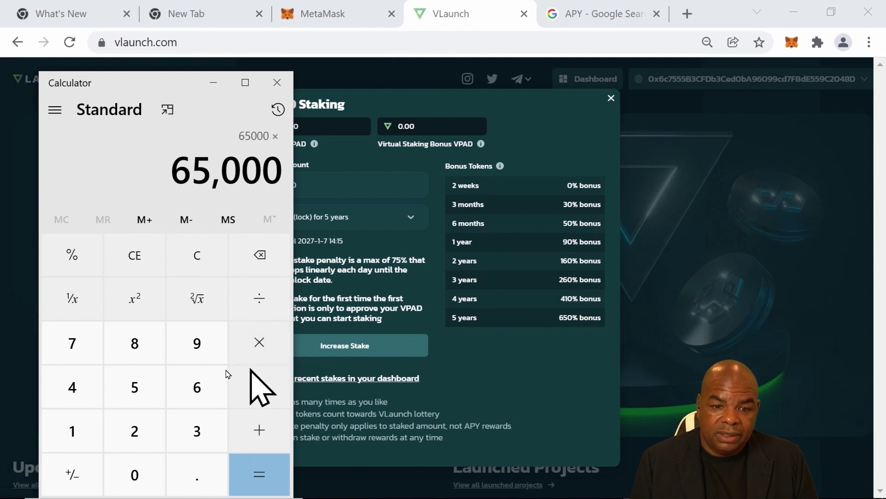
left_click(213, 386)
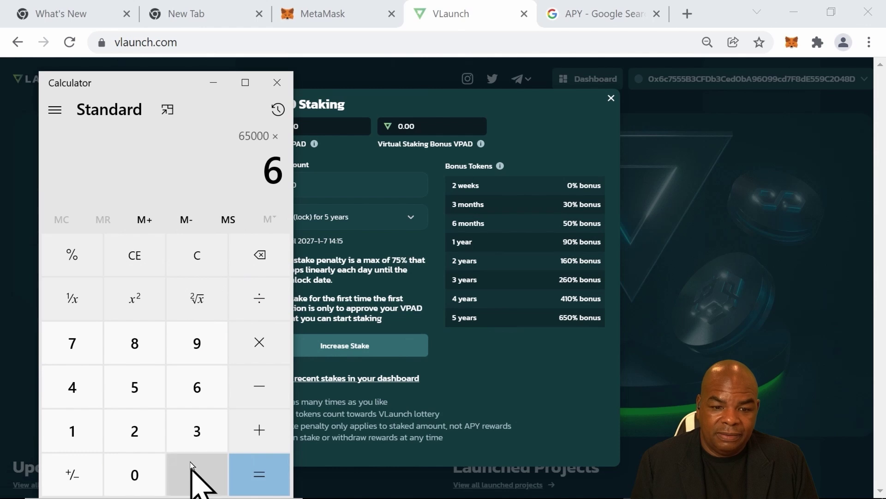
left_click(187, 461)
left_click(138, 395)
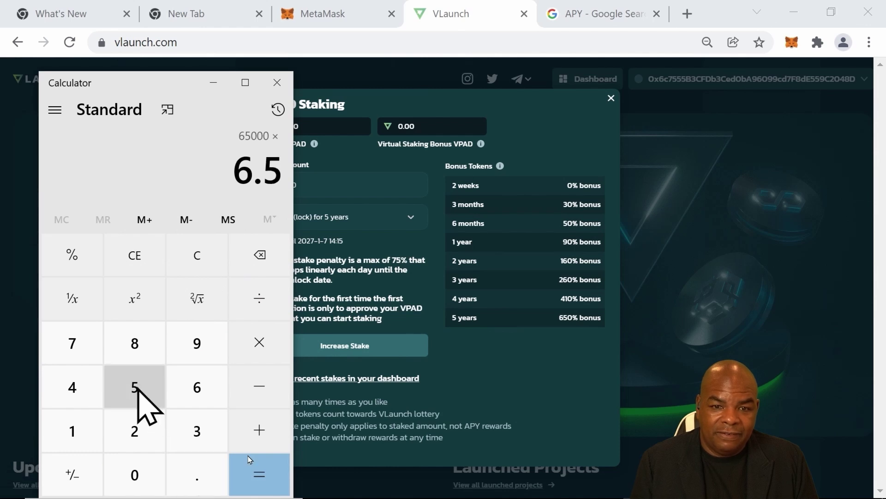
left_click(262, 463)
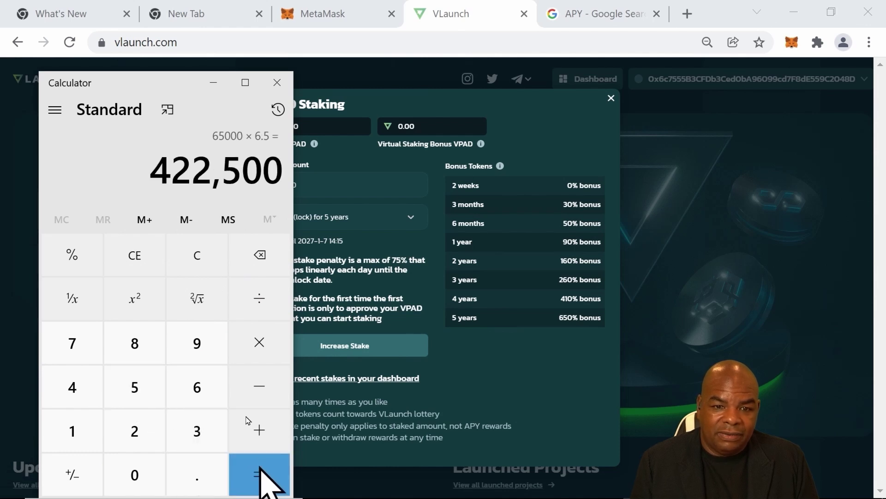
- Divide 422,500 by 52 to get 8,125, then close Calculator
left_click(258, 295)
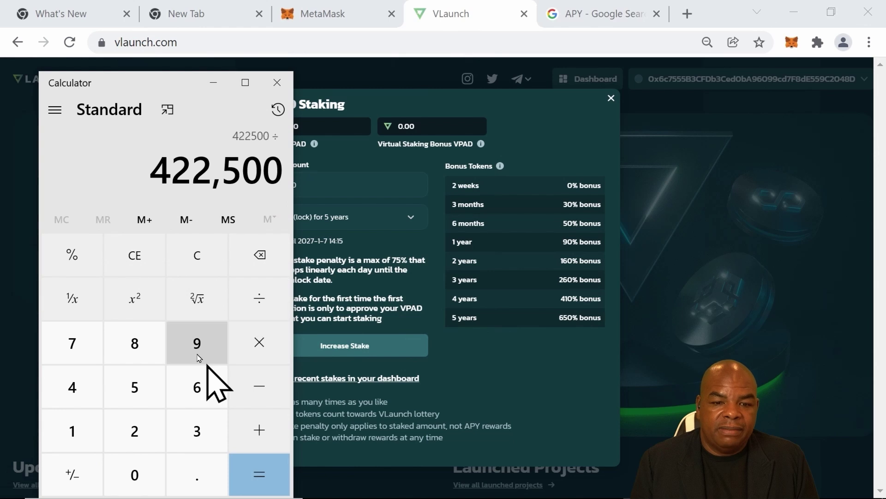
left_click(146, 374)
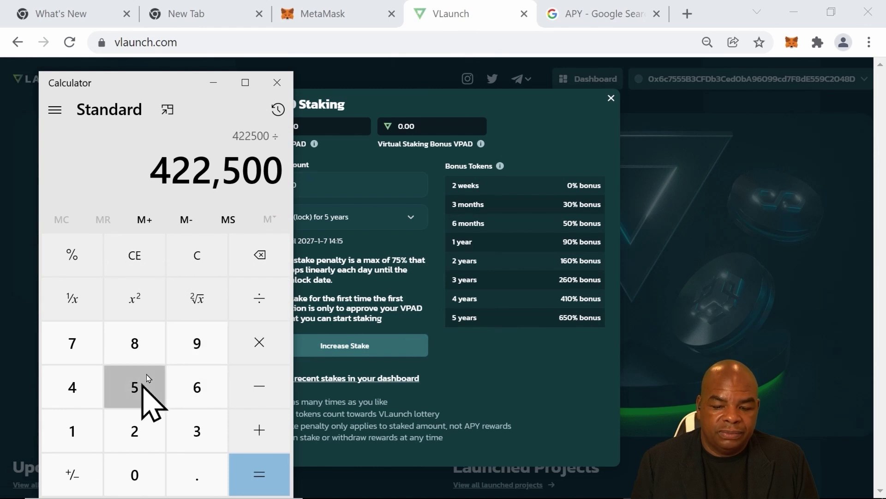
left_click(144, 413)
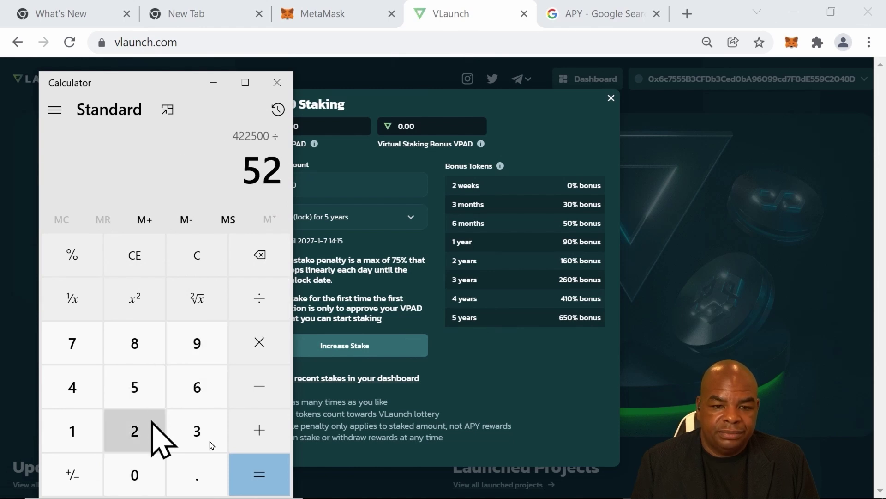
left_click(270, 468)
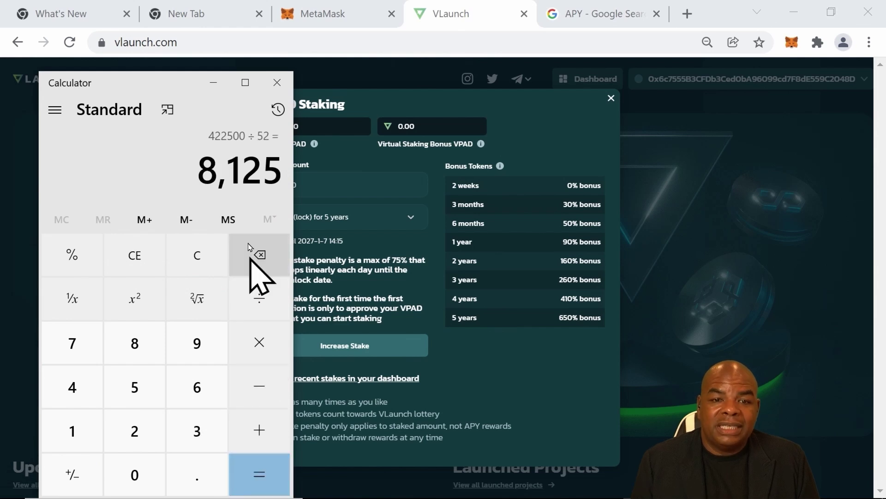
left_click(279, 83)
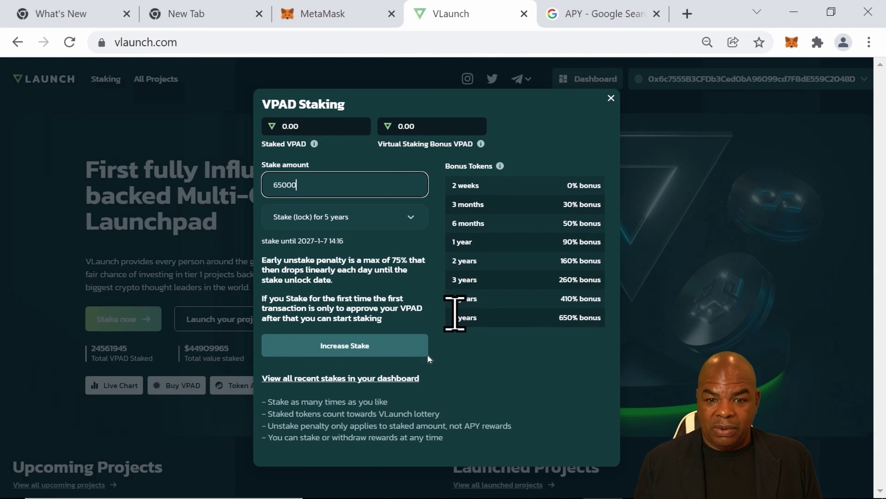
- Submit the 65,000 VPAD five-year stake and approve VLaunch's VPAD access in MetaMask
left_click(409, 350)
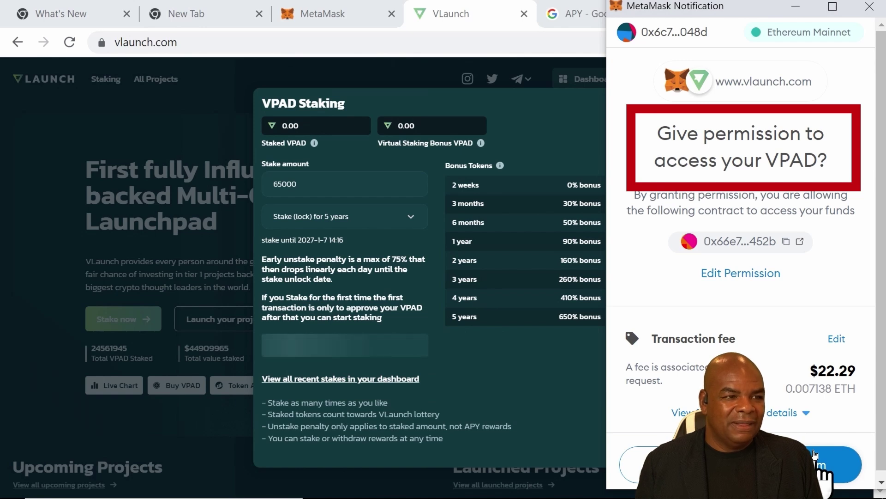
left_click(815, 455)
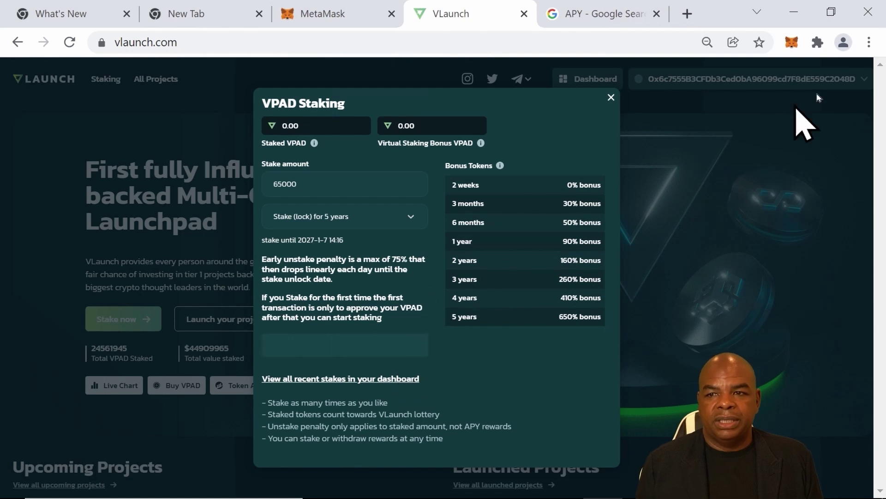
- View the pending Approve VPAD transaction on Etherscan from MetaMask's activity
left_click(793, 47)
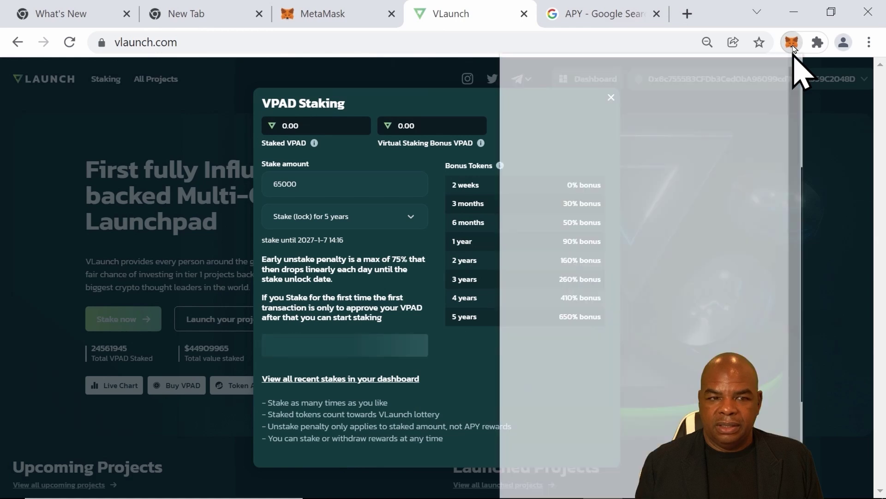
scroll(658, 357, "down", 5)
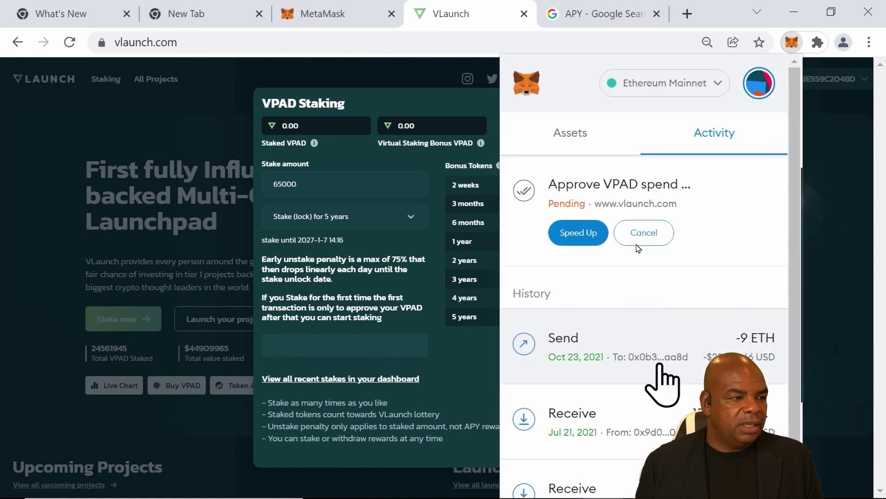
left_click(638, 194)
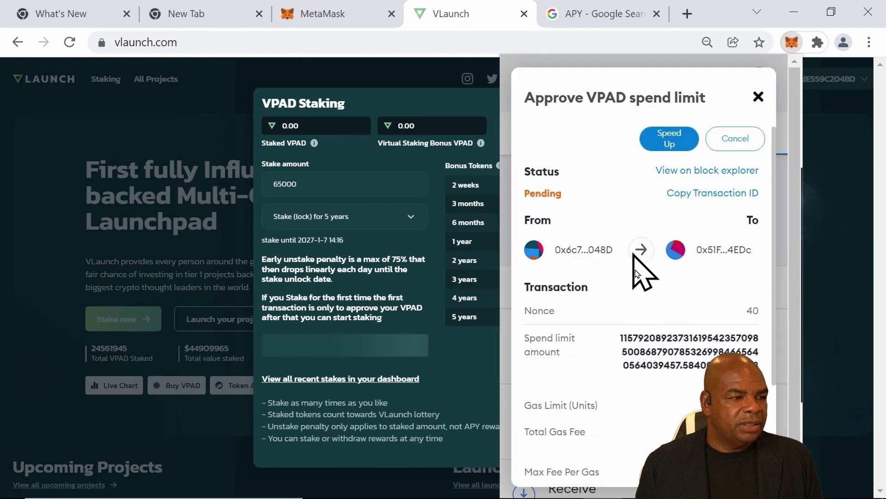
left_click(698, 170)
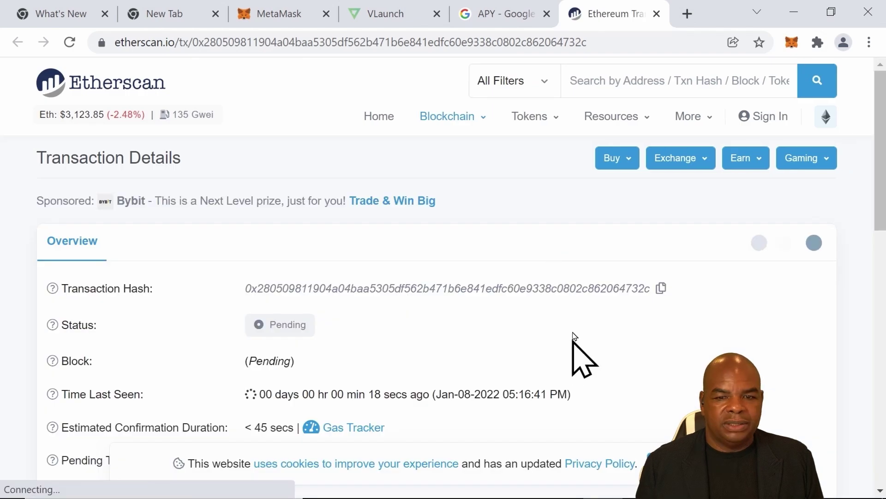
scroll(573, 335, "down", 5)
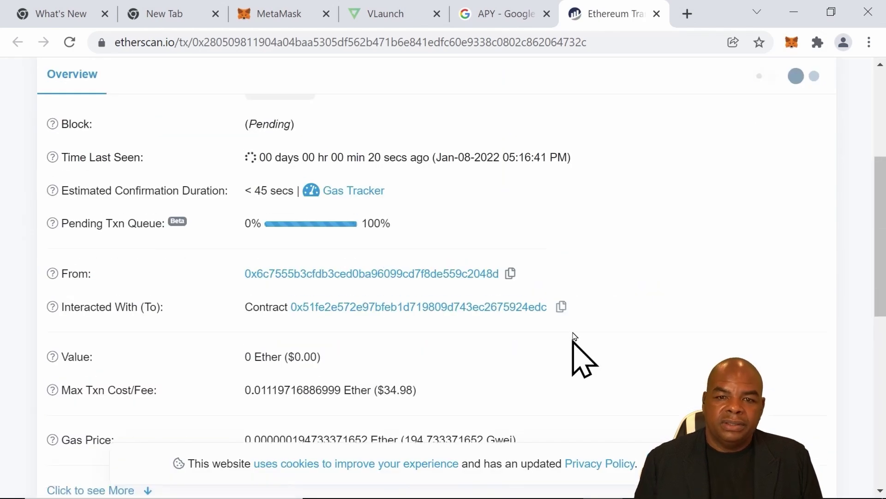
scroll(573, 339, "up", 1)
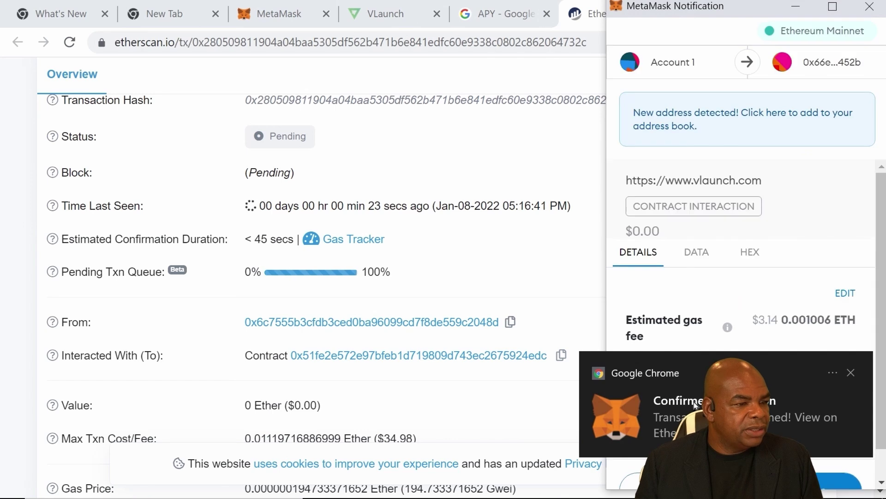
- Dismiss the notification and switch to the MetaMask stake confirmation showing a $165.30 gas fee
left_click(851, 372)
left_click(526, 277)
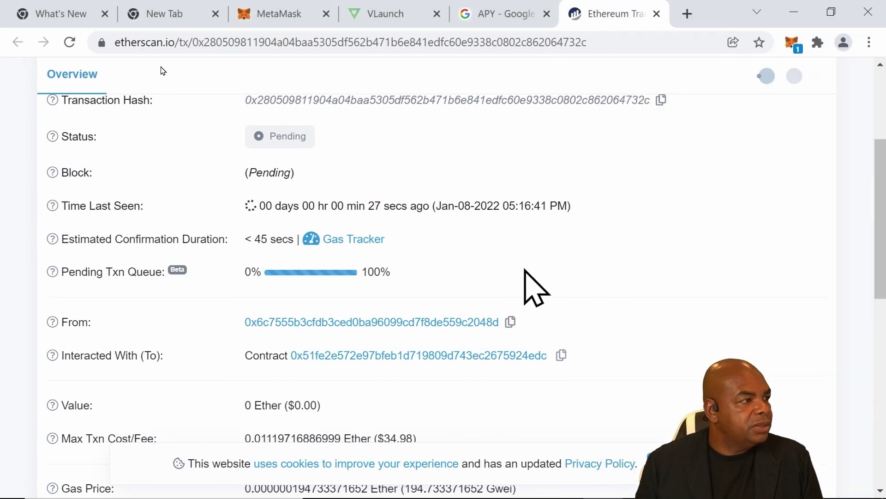
left_click(70, 42)
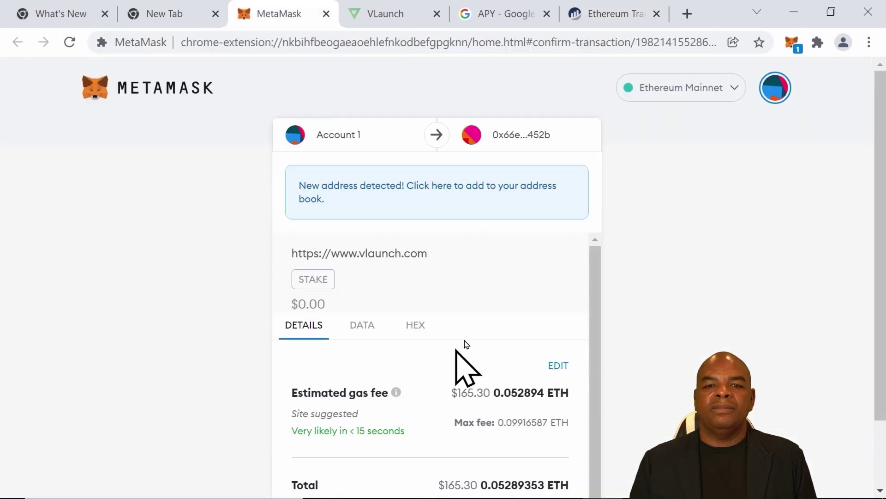
- Confirm the VLaunch stake transaction in MetaMask
scroll(470, 336, "down", 1)
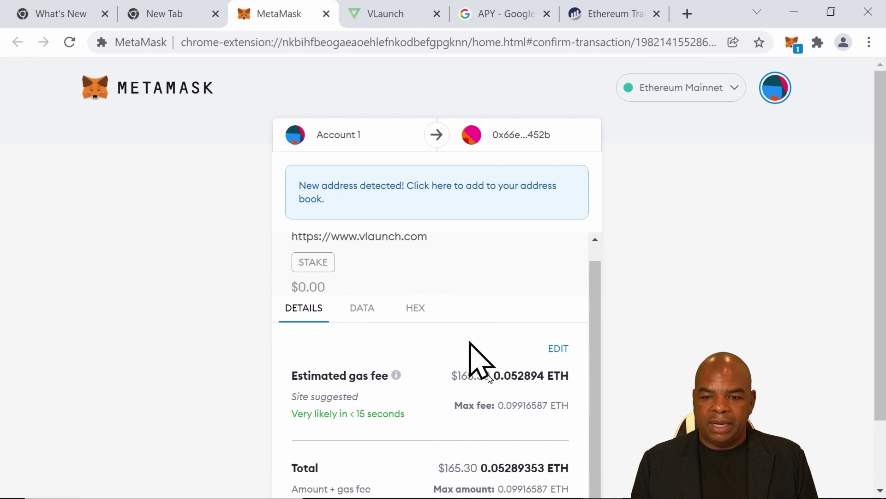
scroll(484, 376, "down", 2)
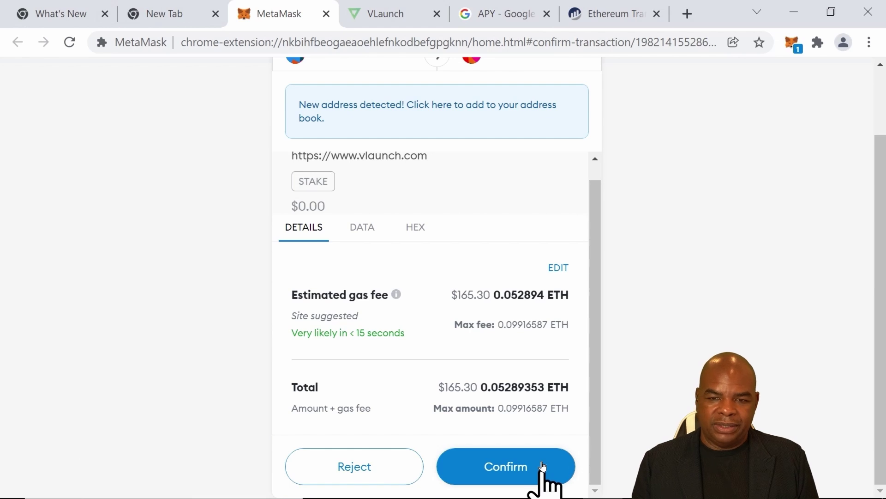
left_click(542, 466)
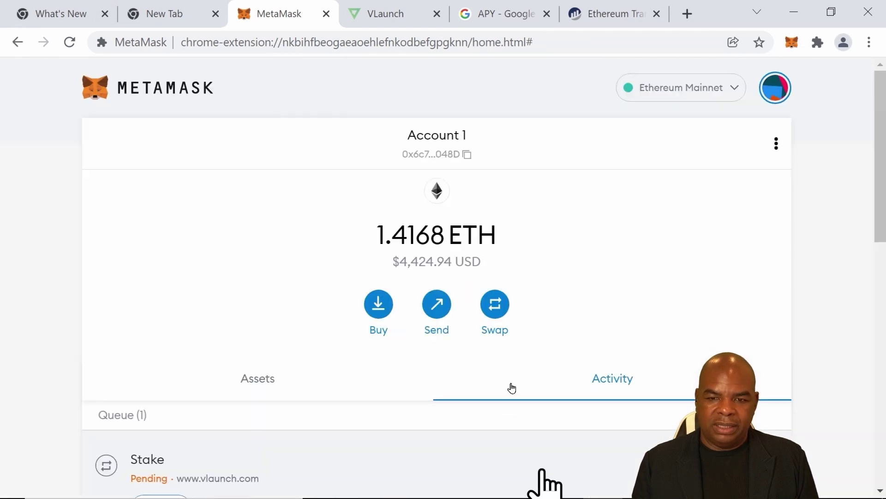
- Open the details of the pending Stake transaction (nonce 41, gas limit 402500)
scroll(514, 384, "down", 8)
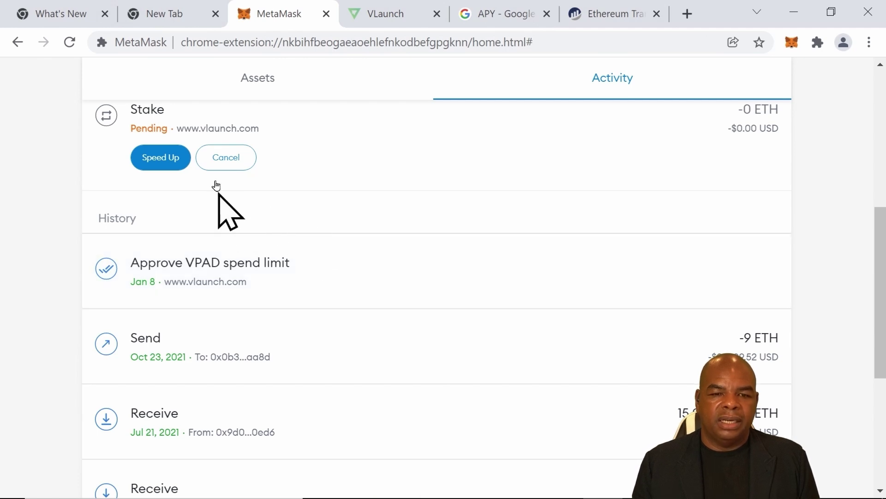
scroll(217, 189, "up", 2)
scroll(217, 203, "up", 3)
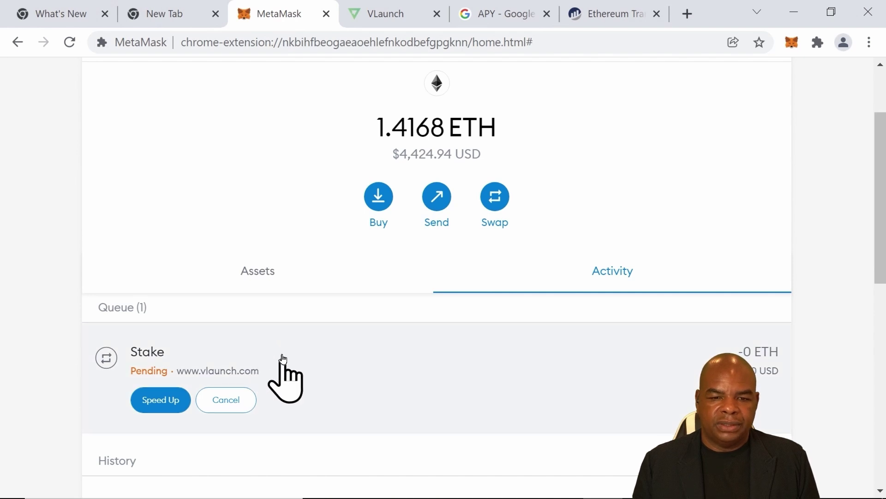
left_click(283, 354)
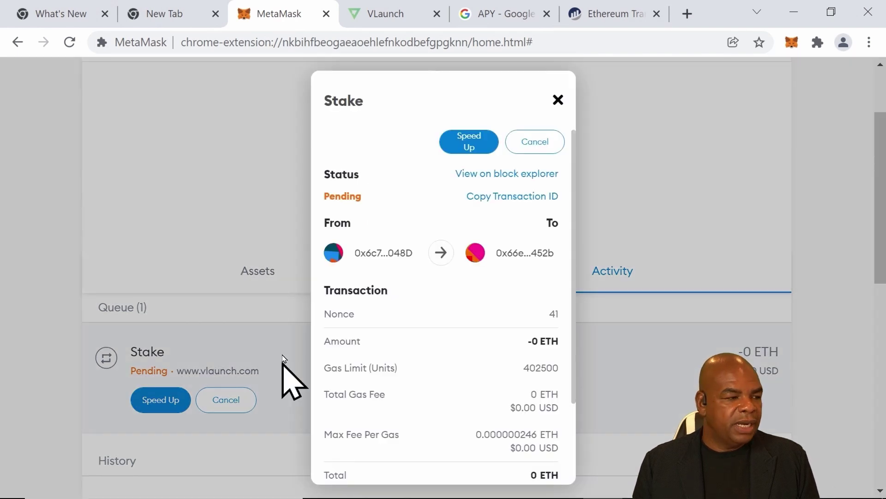
- Review the stake on Etherscan: Success in block 13966089, 65,000 VPAD transferred
left_click(505, 171)
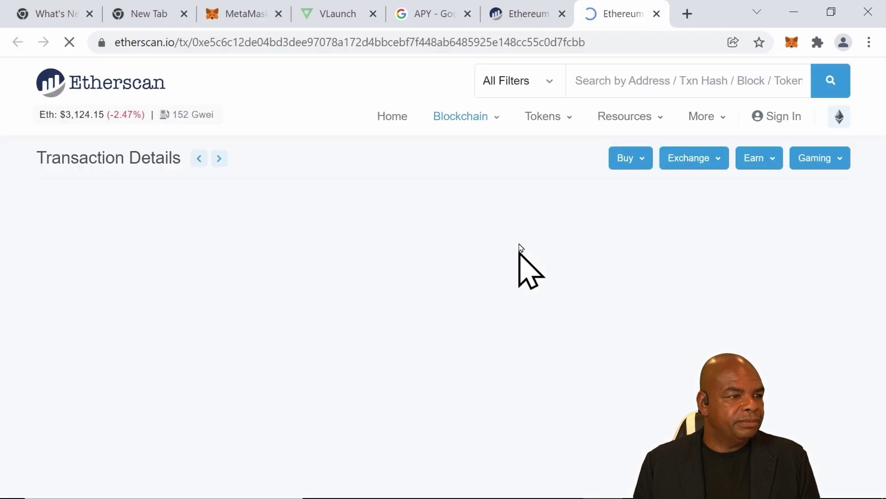
scroll(525, 296, "down", 3)
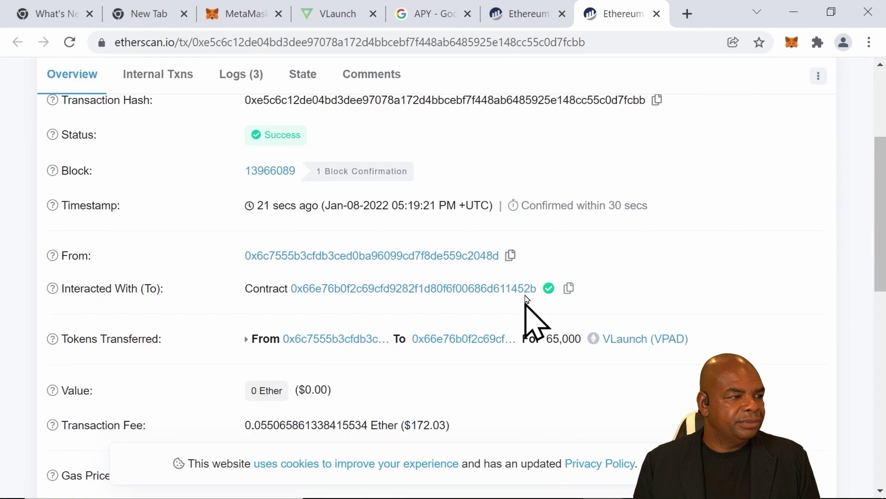
scroll(525, 296, "up", 3)
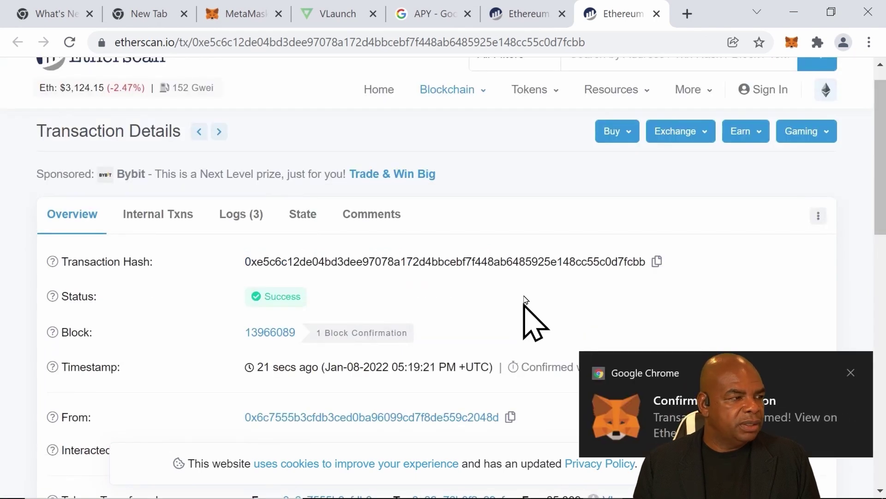
- Switch back to the VLaunch tab's VPAD Staking dialog
left_click(338, 15)
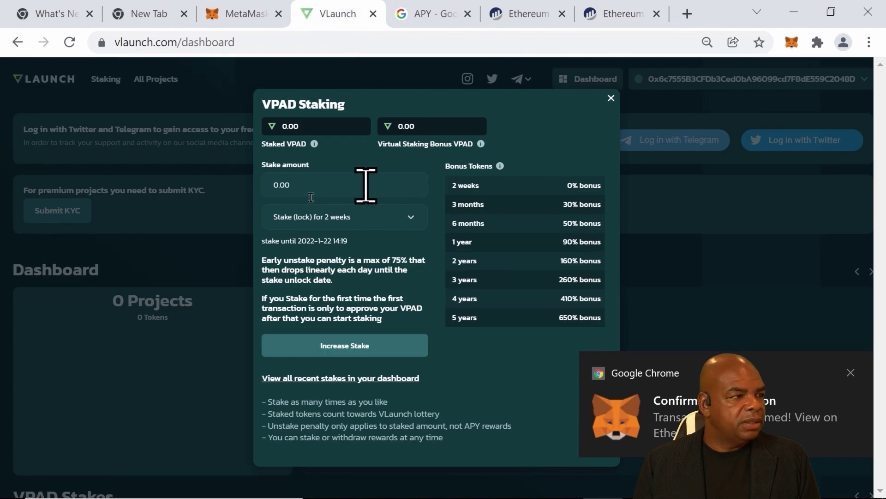